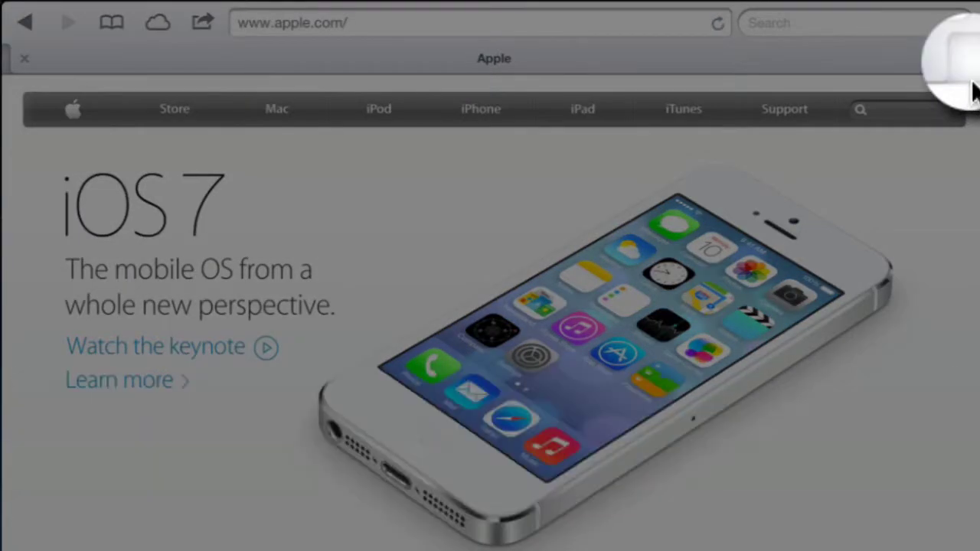
Add a new empty Untitled tab, hide the keyboard, and go back to the Apple tab.
click(972, 60)
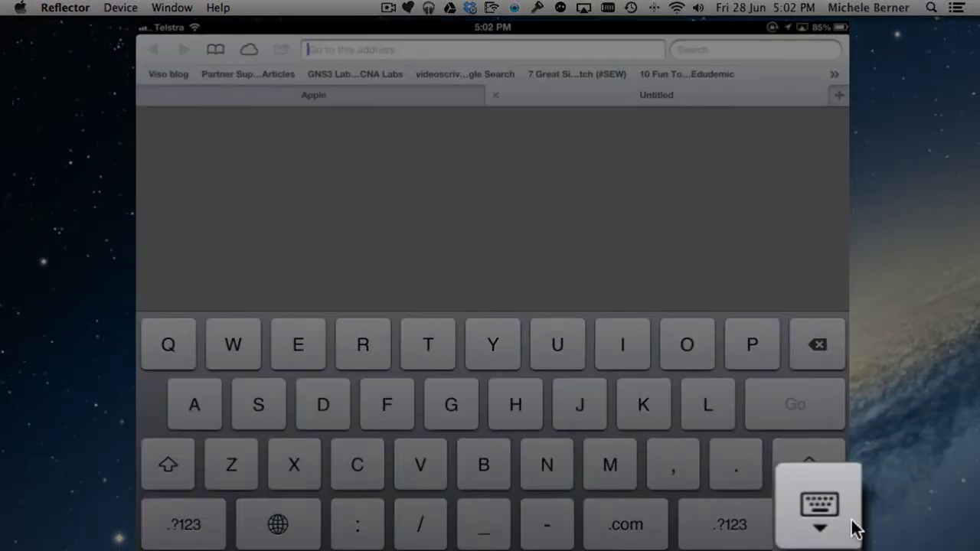
click(854, 527)
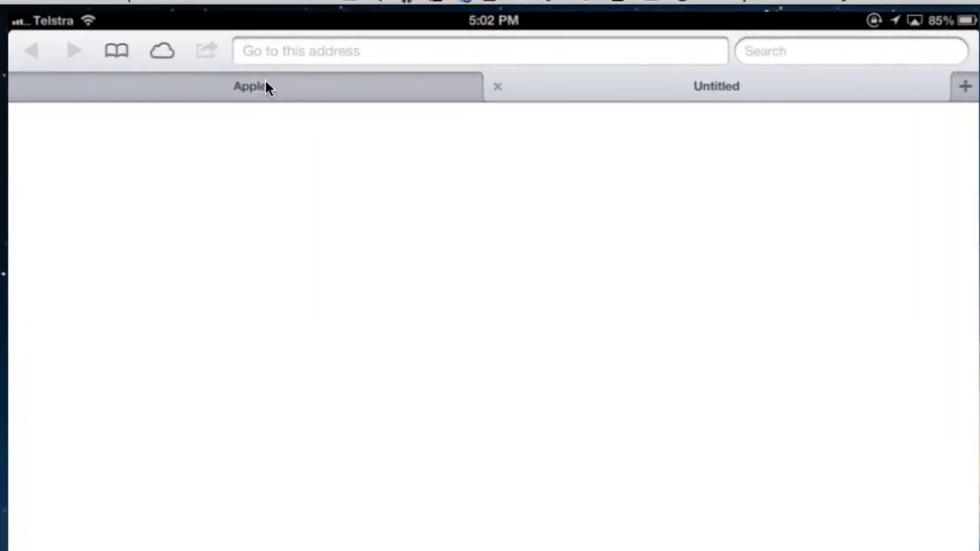
click(265, 86)
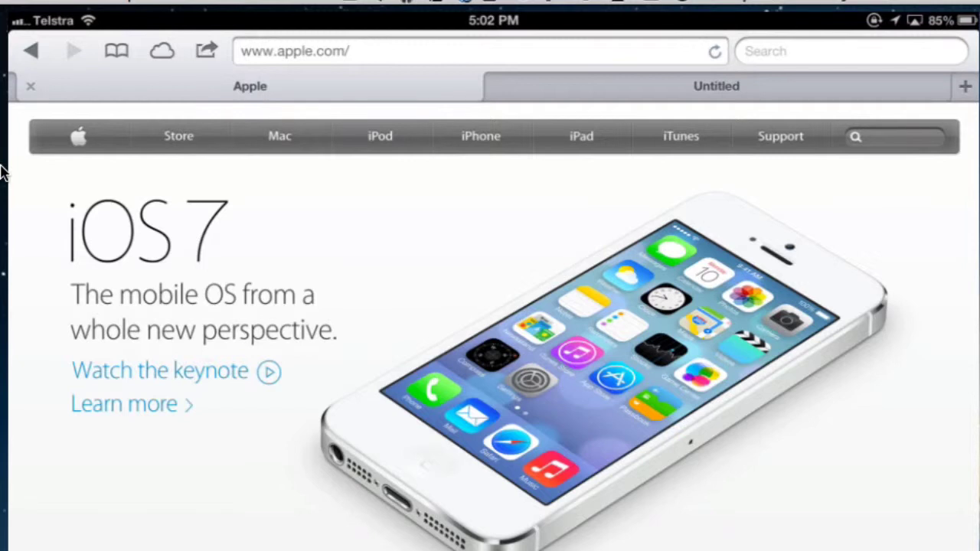
Switch to the Untitled tab and put the cursor in the address bar for a new address.
key(ctrl+Tab)
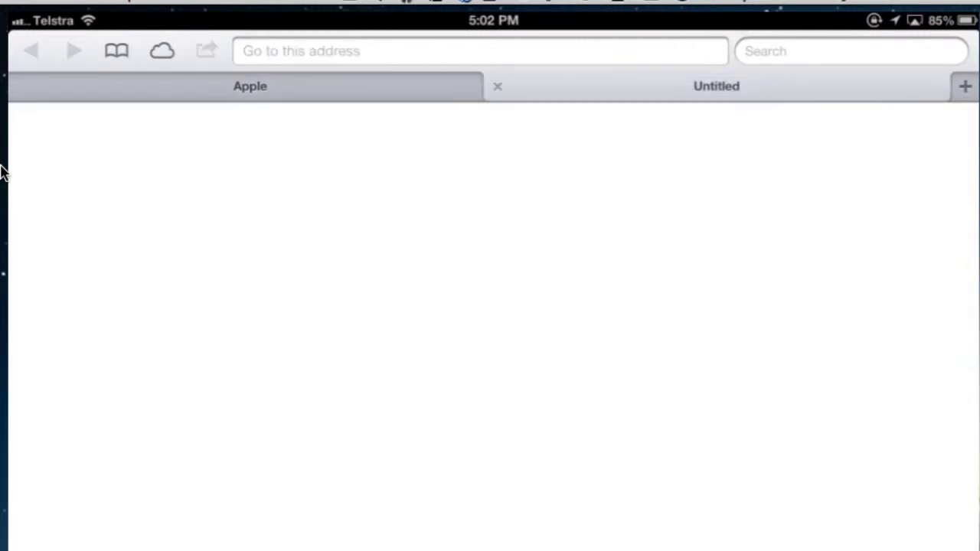
key(ctrl+l)
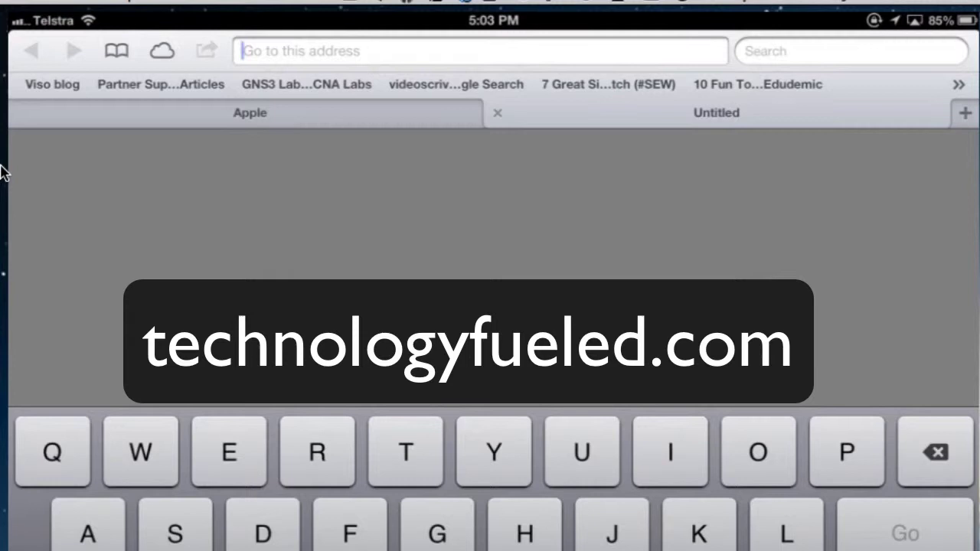
text(www)
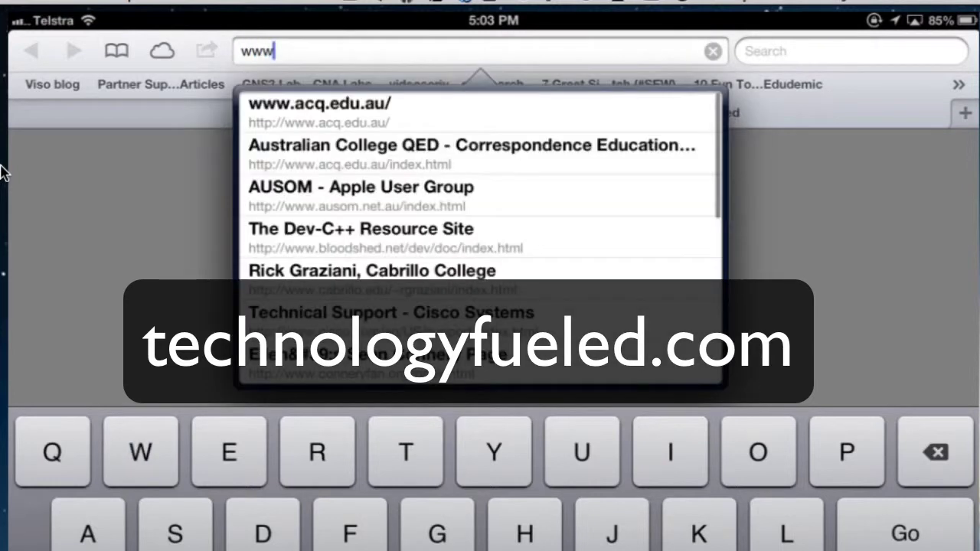
click(54, 548)
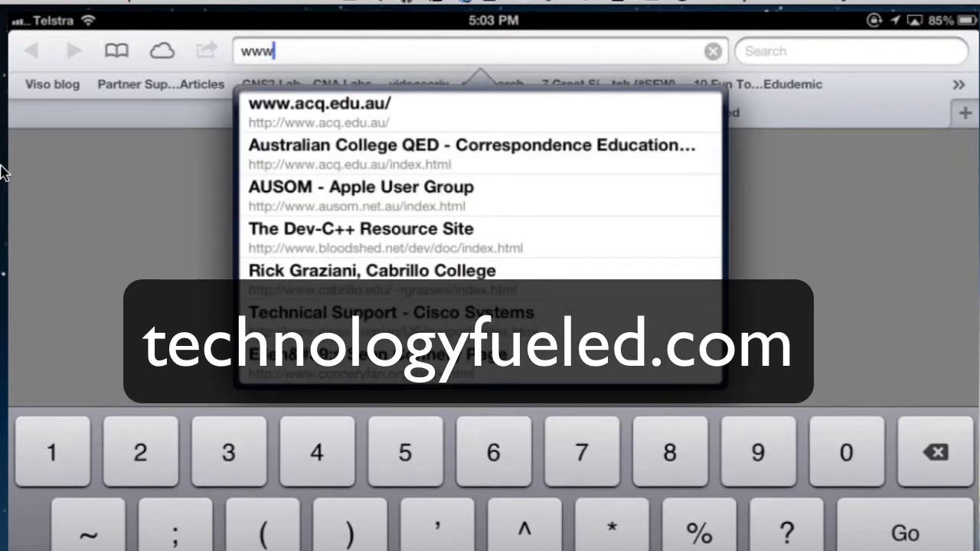
text(:)
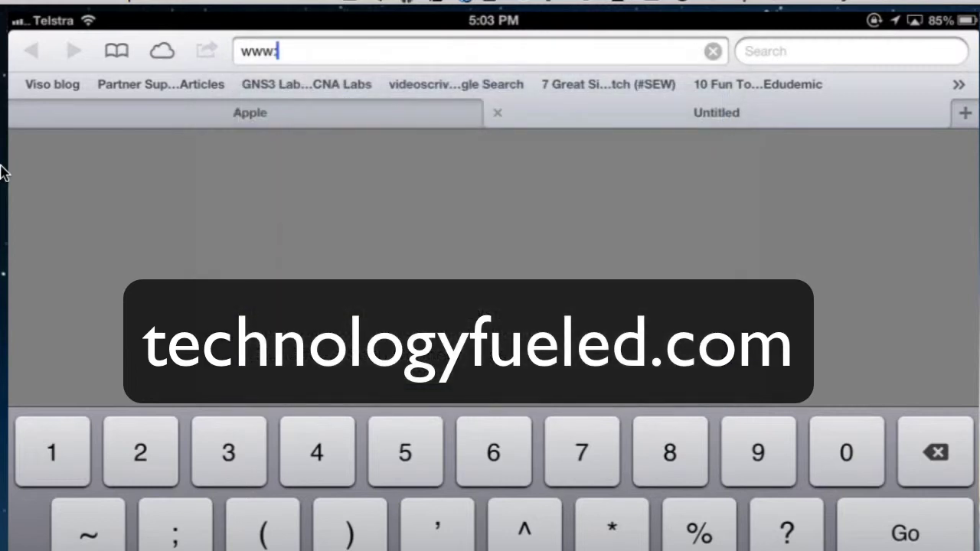
text(//)
key(BackSpace)
key(BackSpace)
key(BackSpace)
key(BackSpace)
key(BackSpace)
key(BackSpace)
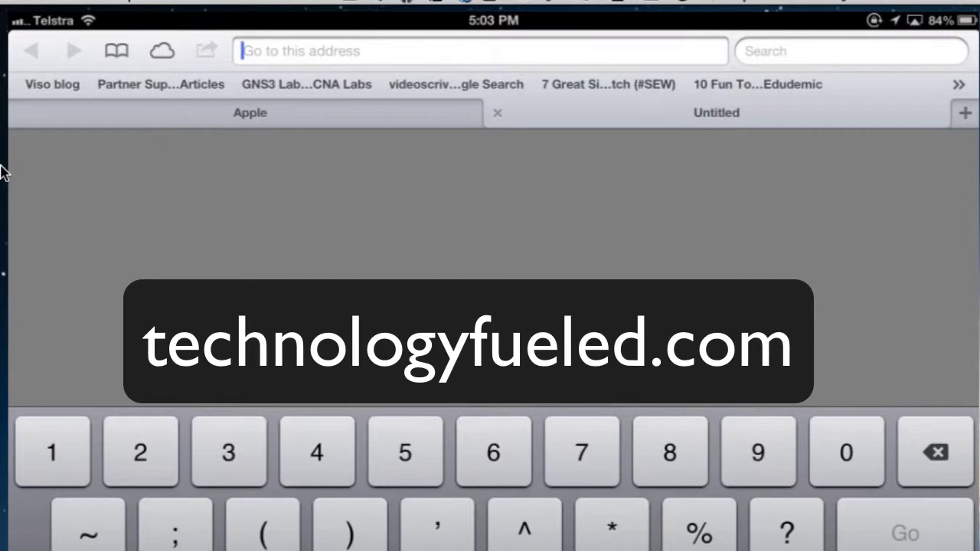
Type 'technolo' and pick the Nets@Life suggestion to load technologyfueled.com.
text(te)
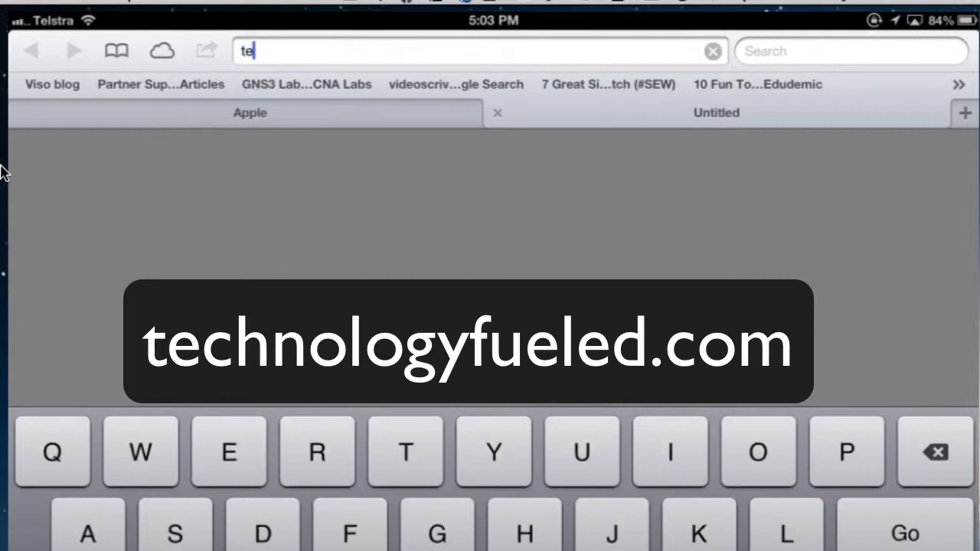
text(chnolo)
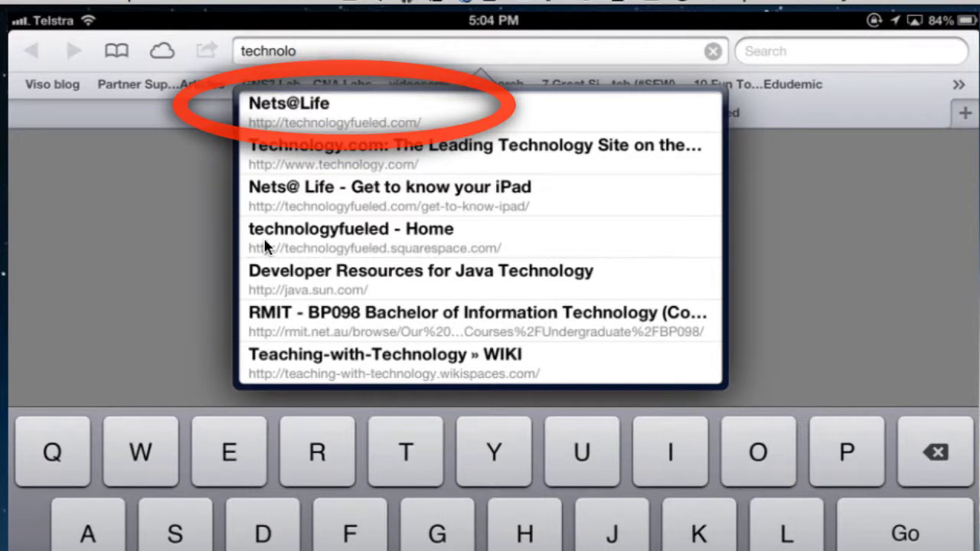
click(295, 113)
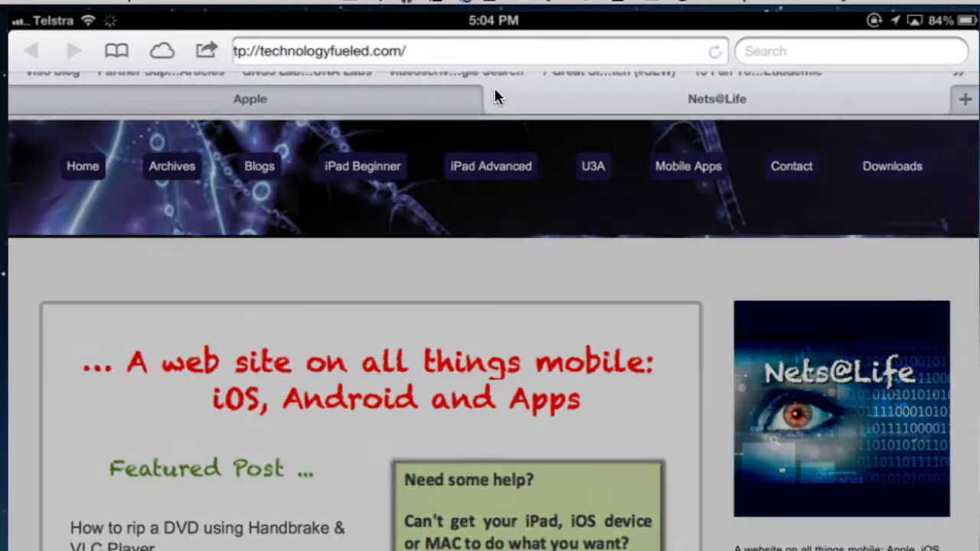
Close the Nets@Life tab and type 'technologyfueled', fixing typos, into a fresh tab's address field.
click(494, 86)
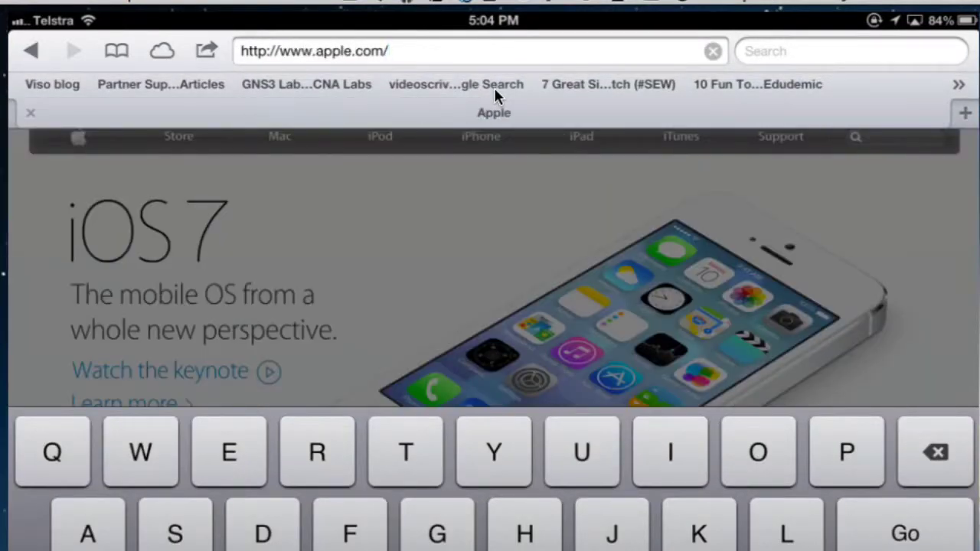
key(ctrl+t)
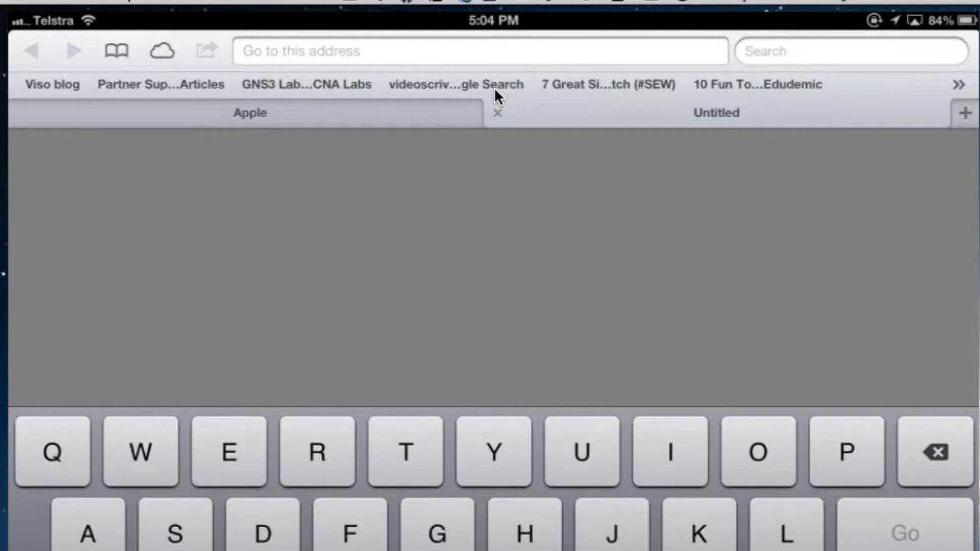
text(techi)
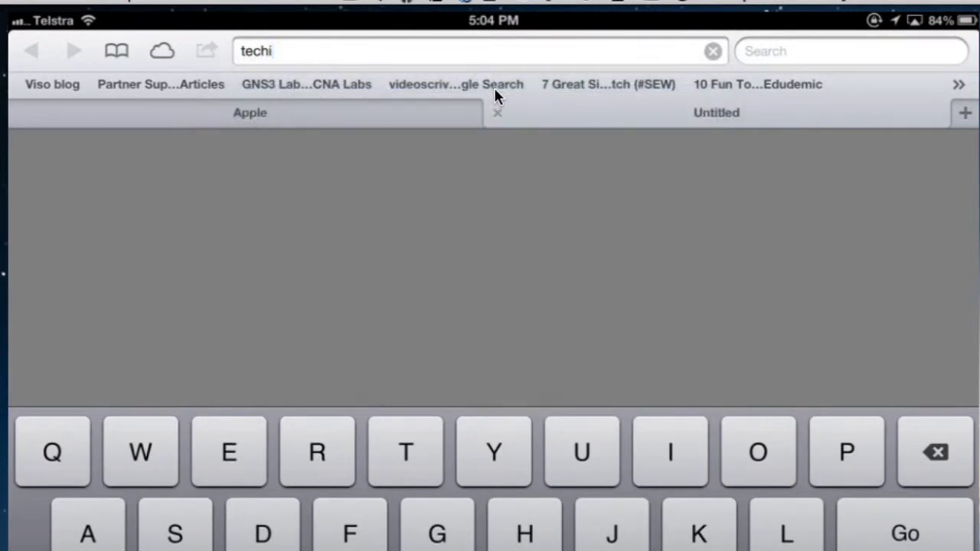
key(BackSpace)
text(nology)
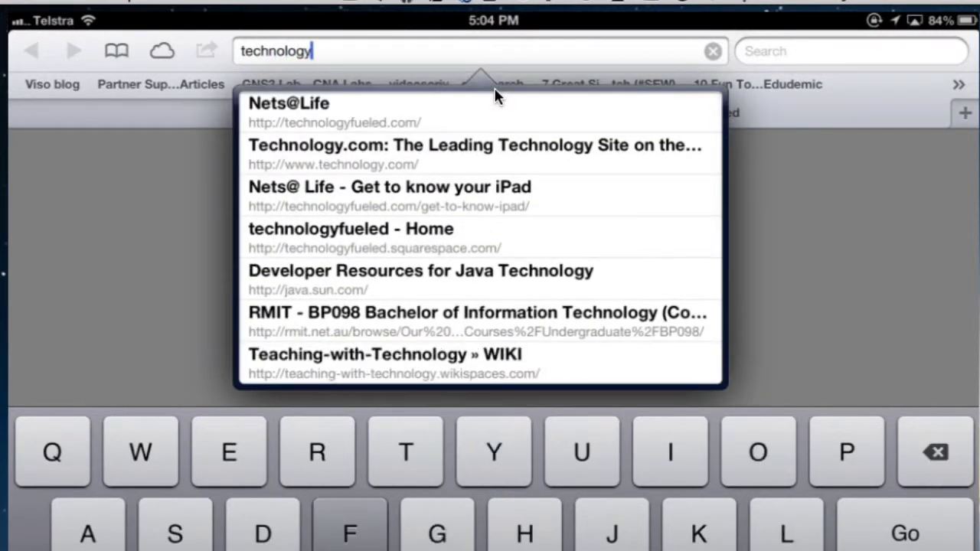
text(fueled)
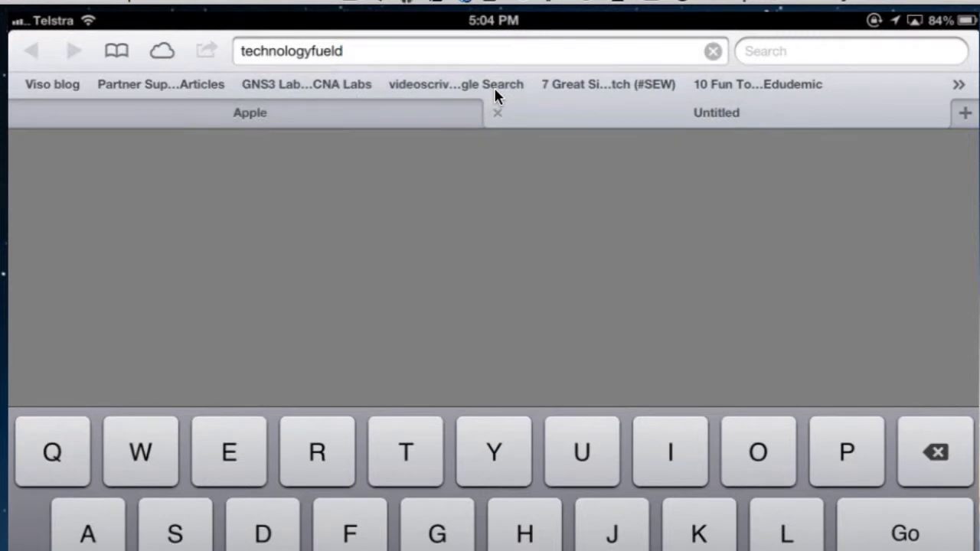
key(BackSpace)
text(ed)
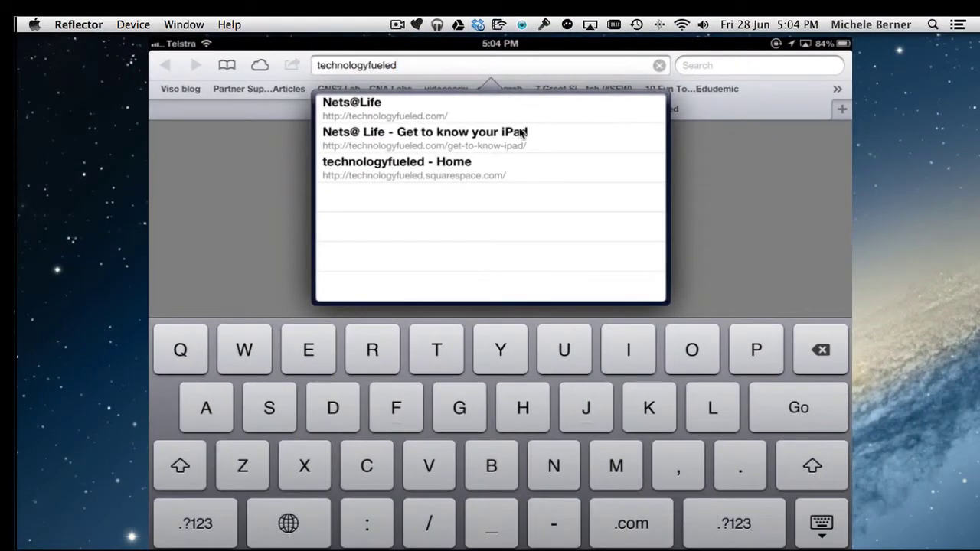
click(639, 546)
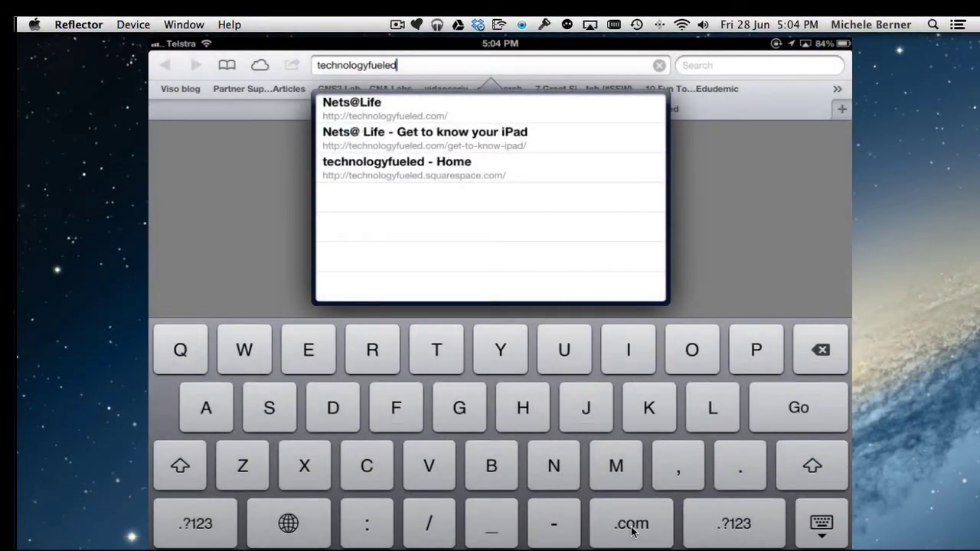
Try the .au domain ending, remove it, and add .com to 'technologyfueled'.
click(633, 532)
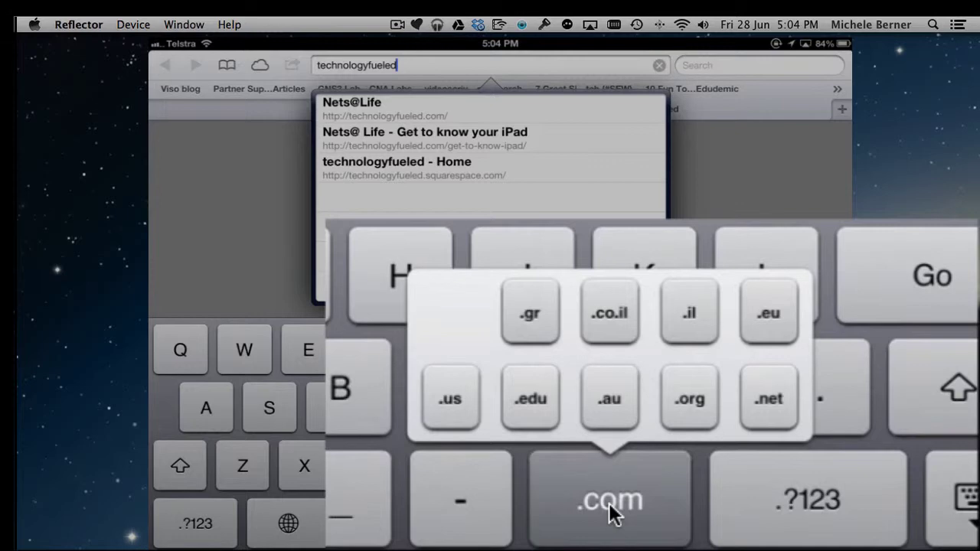
drag(609, 503, 610, 399)
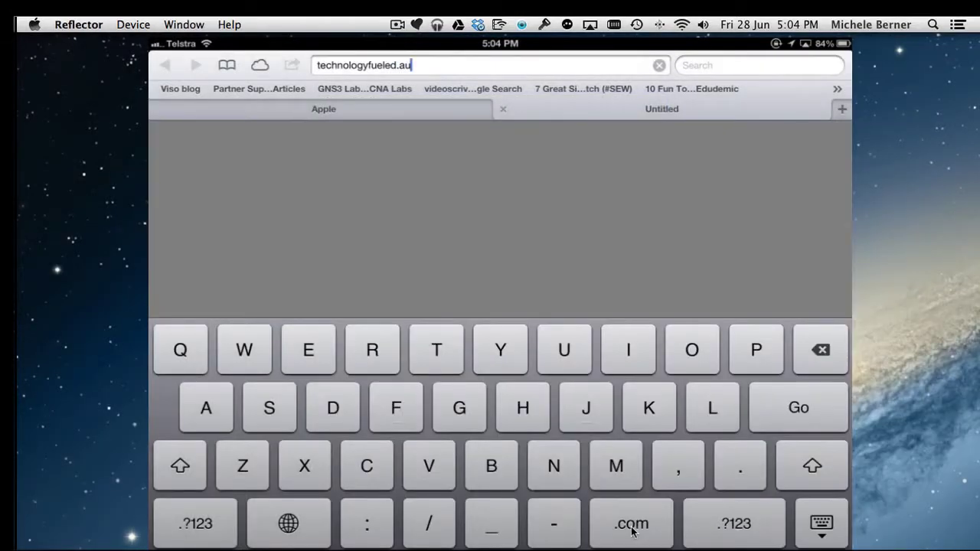
key(BackSpace)
key(BackSpace)
click(632, 524)
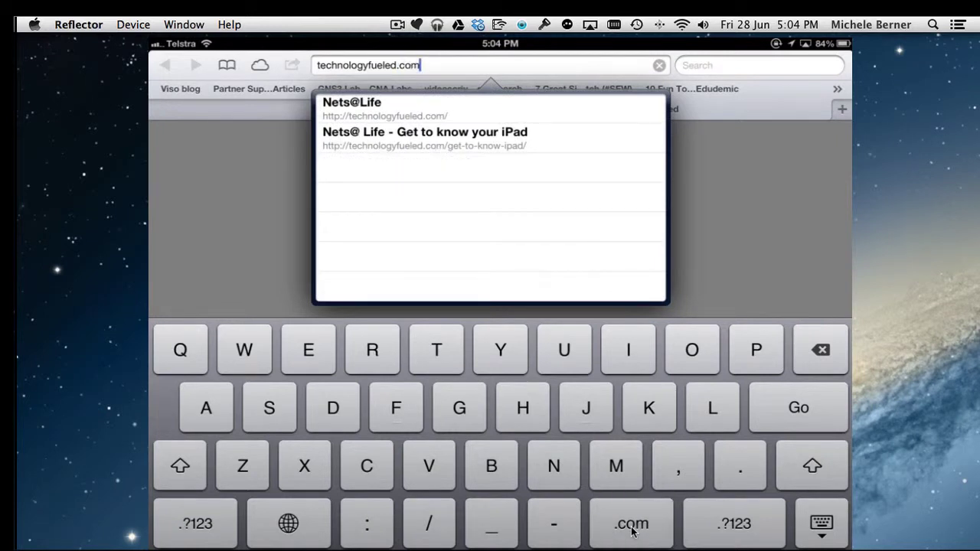
drag(632, 528, 631, 472)
key(BackSpace)
key(BackSpace)
key(BackSpace)
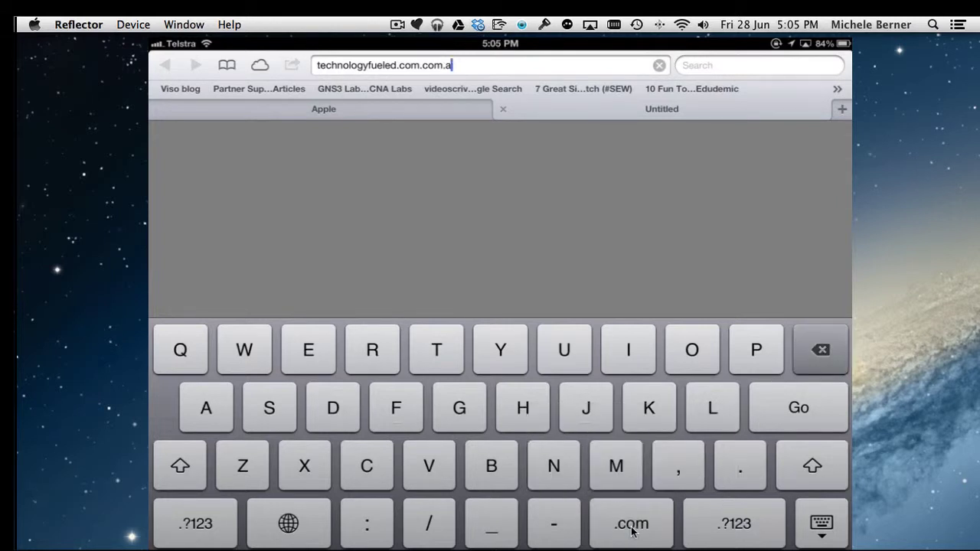
Trim the address to technologyfueled.com, load it, and scroll back to the page top.
key(BackSpace)
key(BackSpace)
key(BackSpace)
key(BackSpace)
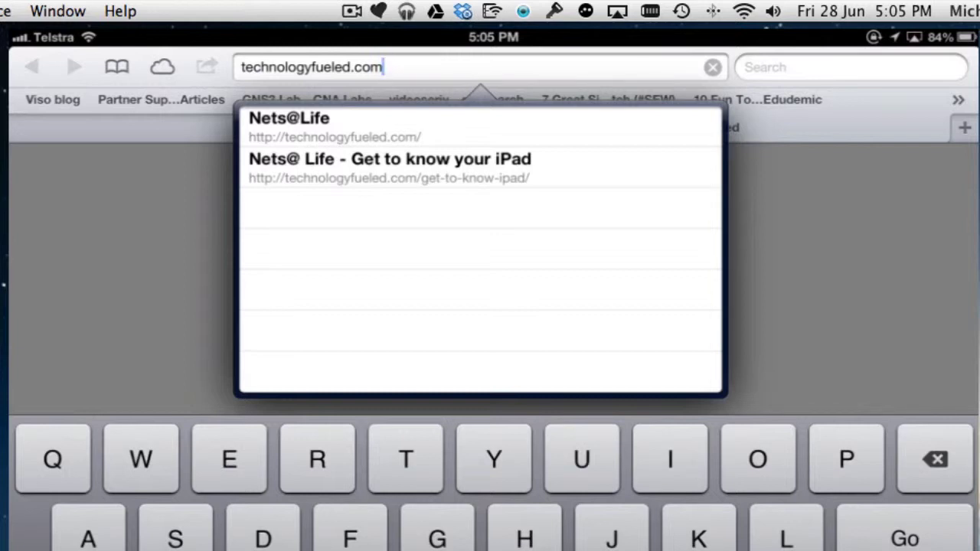
key(Return)
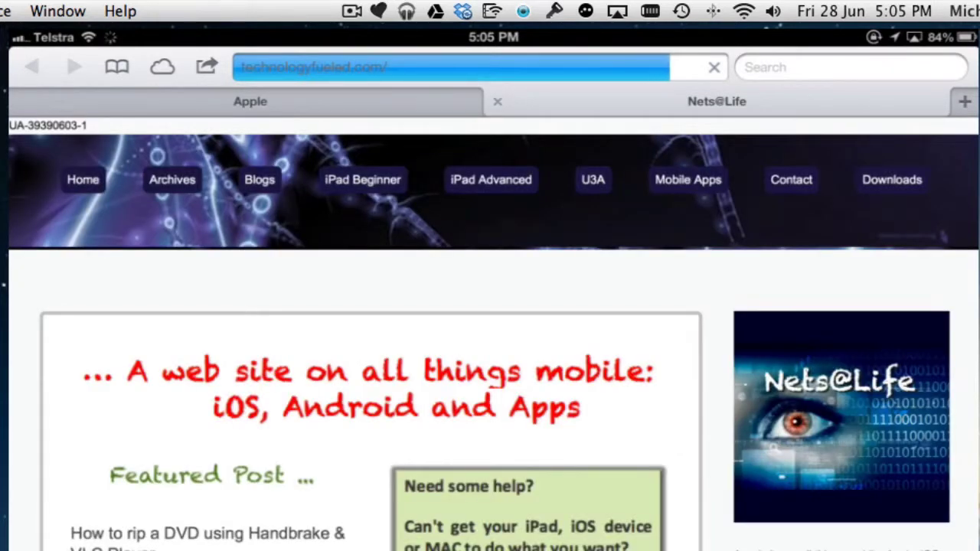
scroll(494, 276, down, 10)
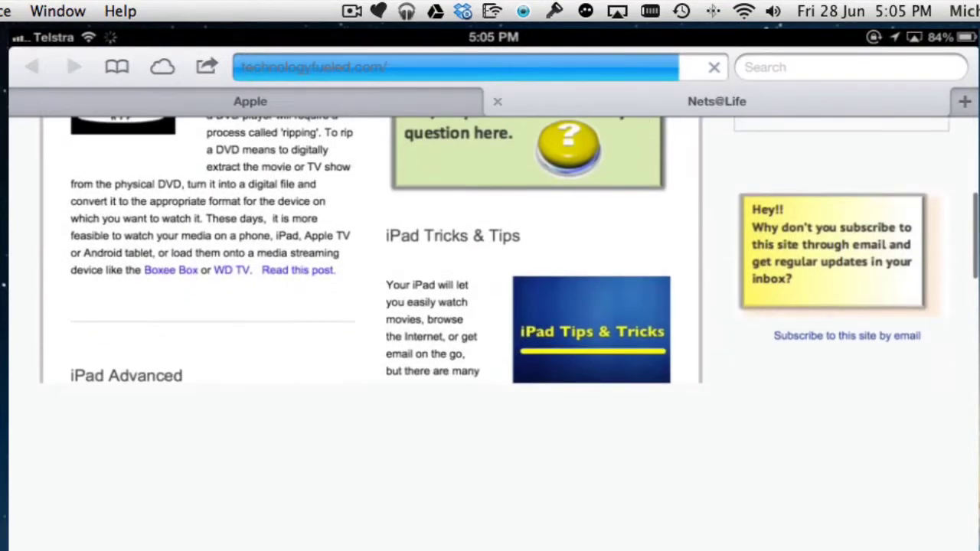
scroll(494, 329, up, 10)
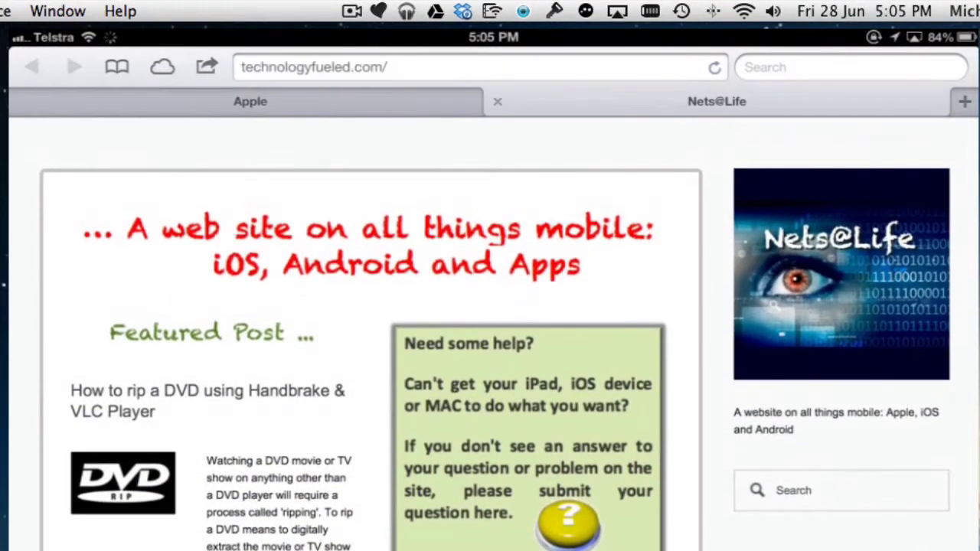
scroll(494, 329, up, 2)
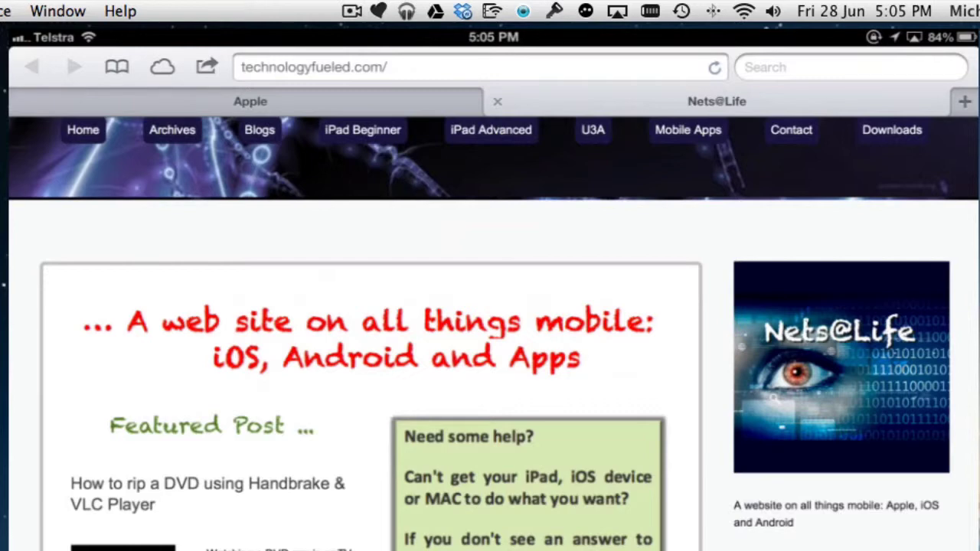
Open the Bookmarks panel and switch it from Reading List to the bookmarks list.
click(116, 67)
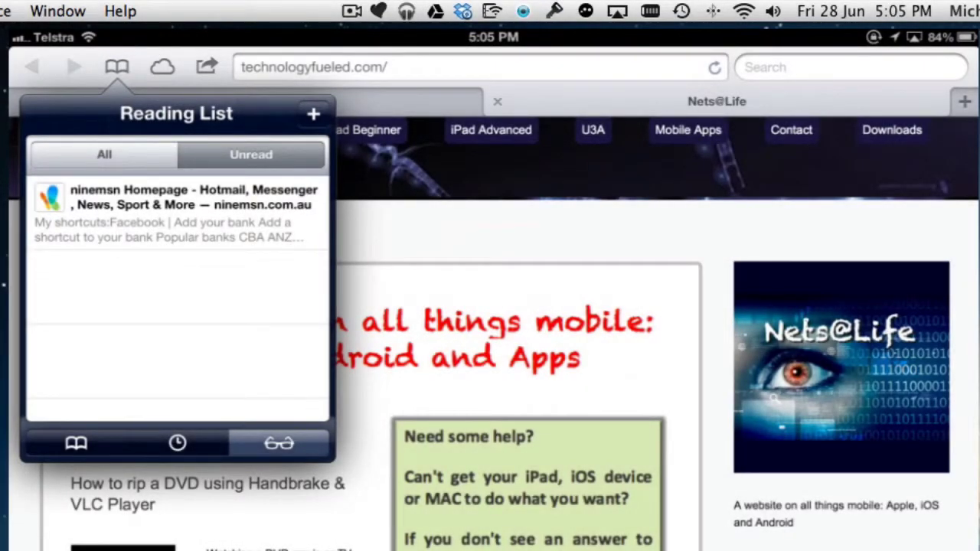
click(42, 443)
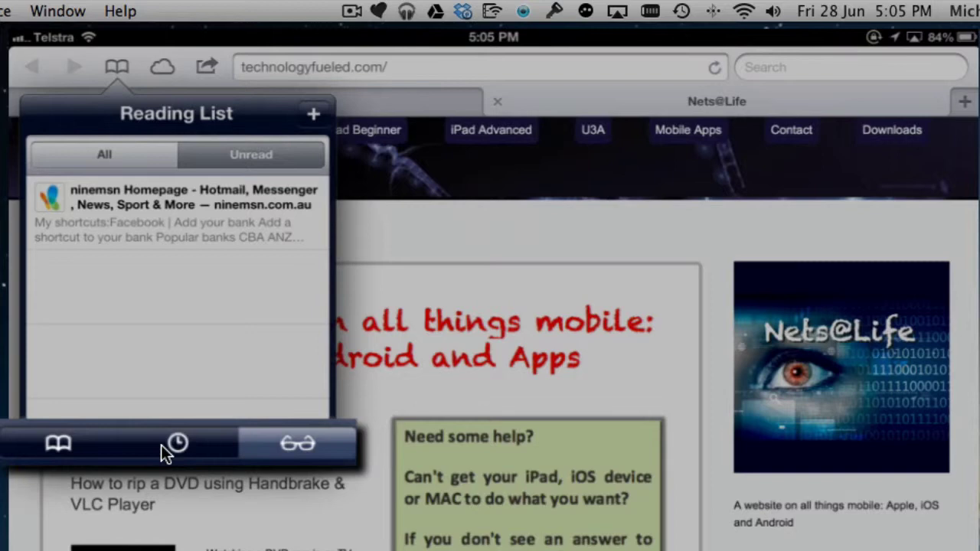
click(42, 447)
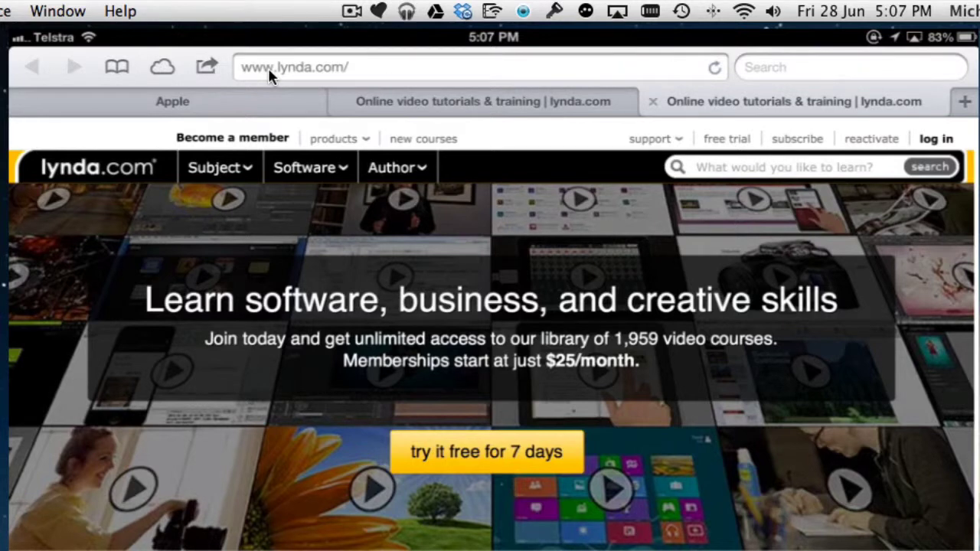
drag(278, 61, 302, 63)
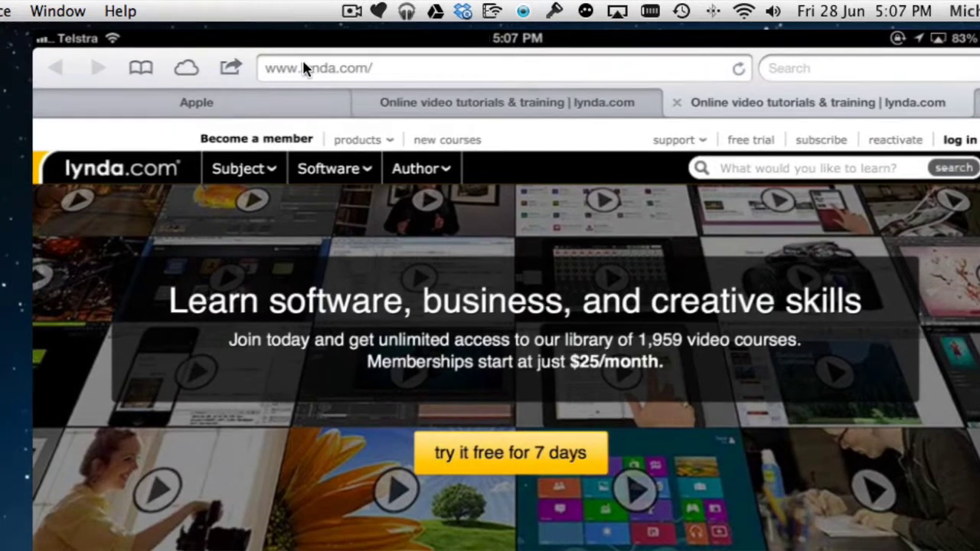
drag(364, 63, 327, 65)
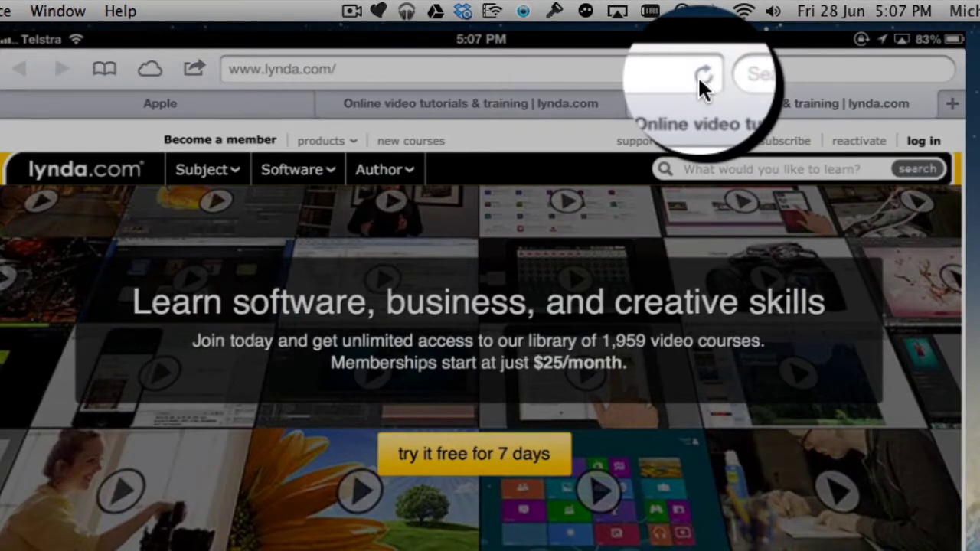
click(698, 76)
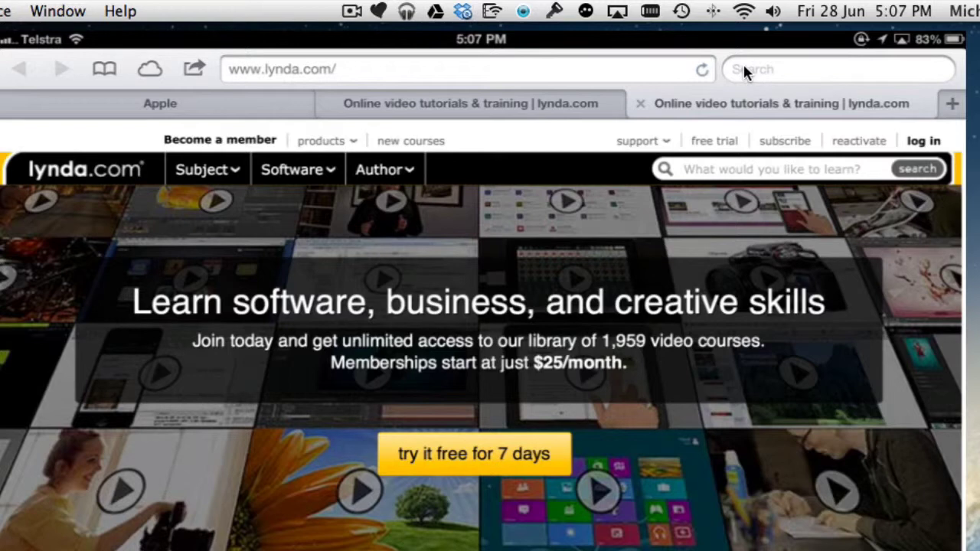
Rerun the recent 'videoscrive' search and open the VideoScribe result at videoscribe.com.
click(743, 66)
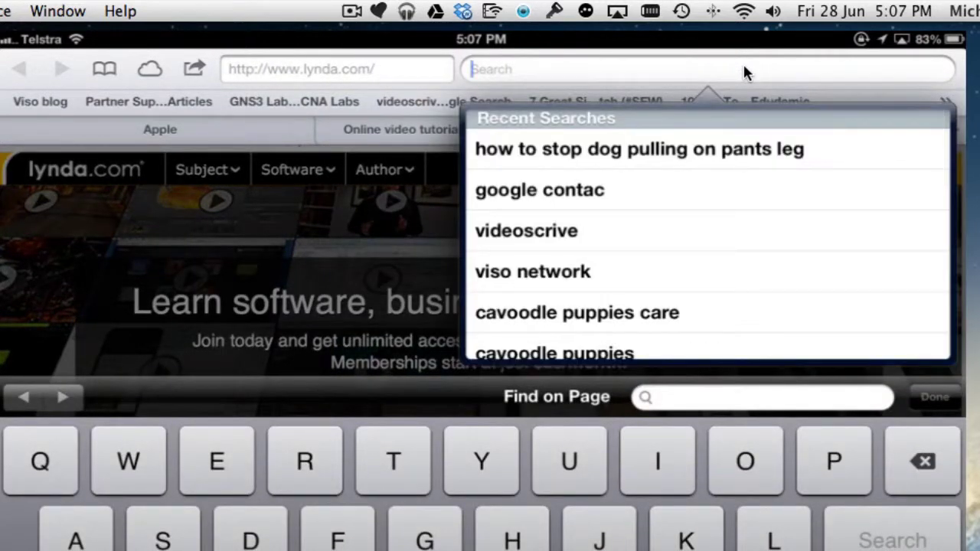
scroll(707, 238, down, 2)
scroll(708, 238, down, 4)
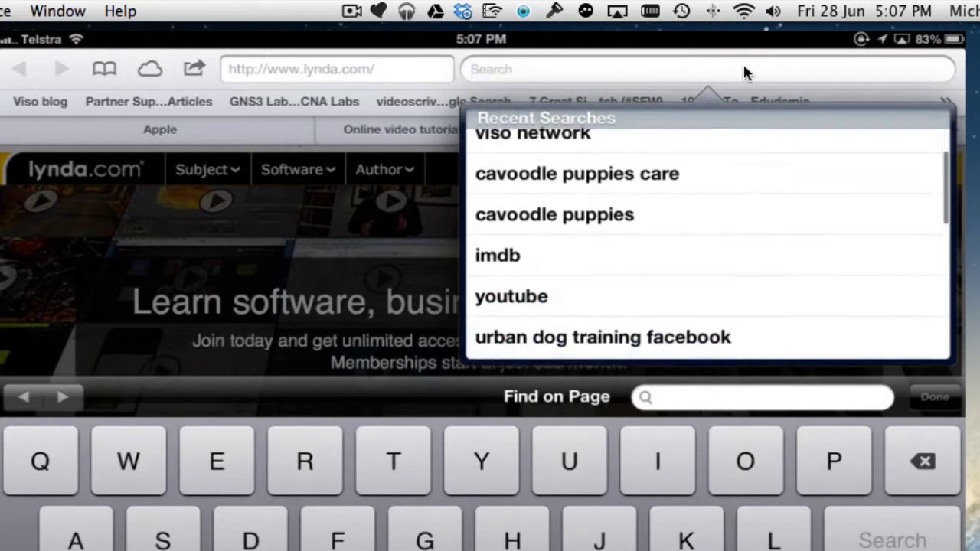
scroll(708, 238, up, 6)
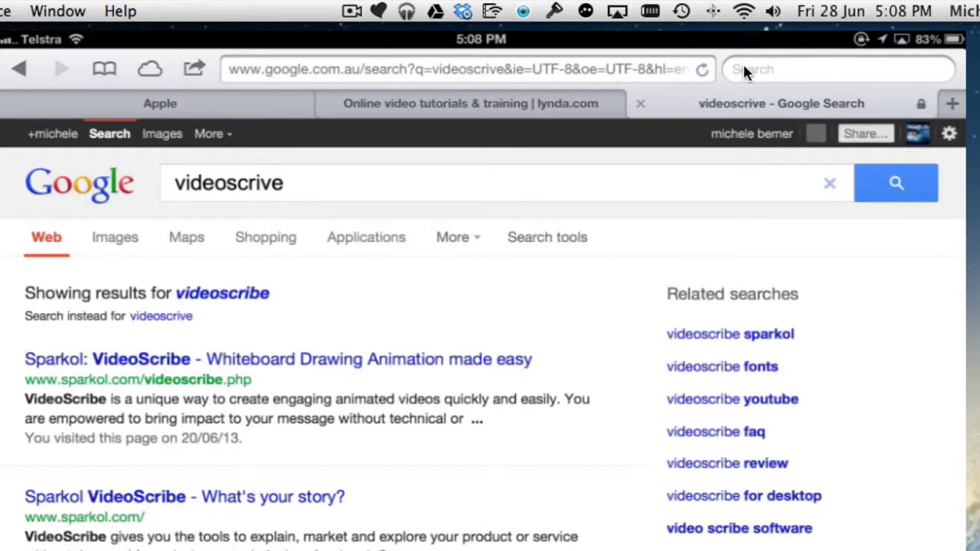
scroll(490, 337, down, 5)
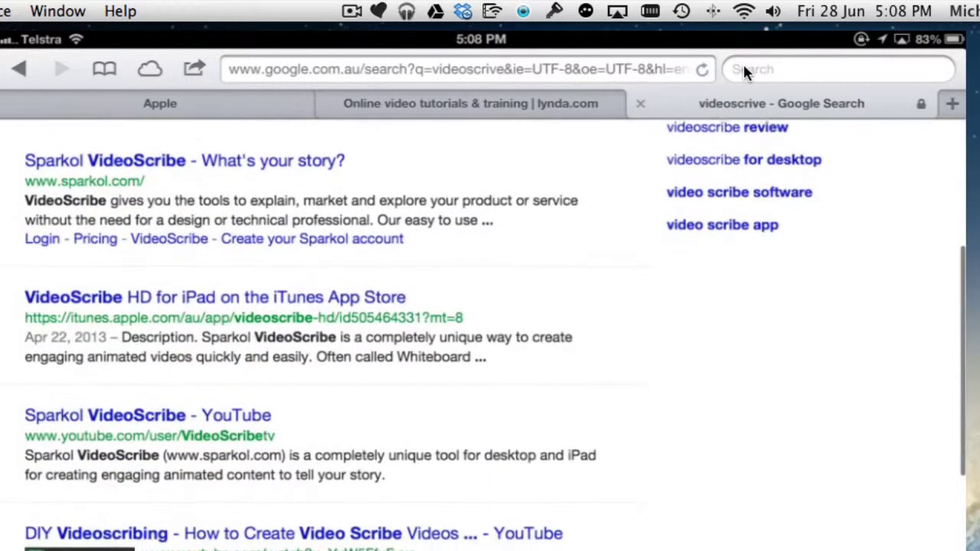
scroll(490, 337, down, 4)
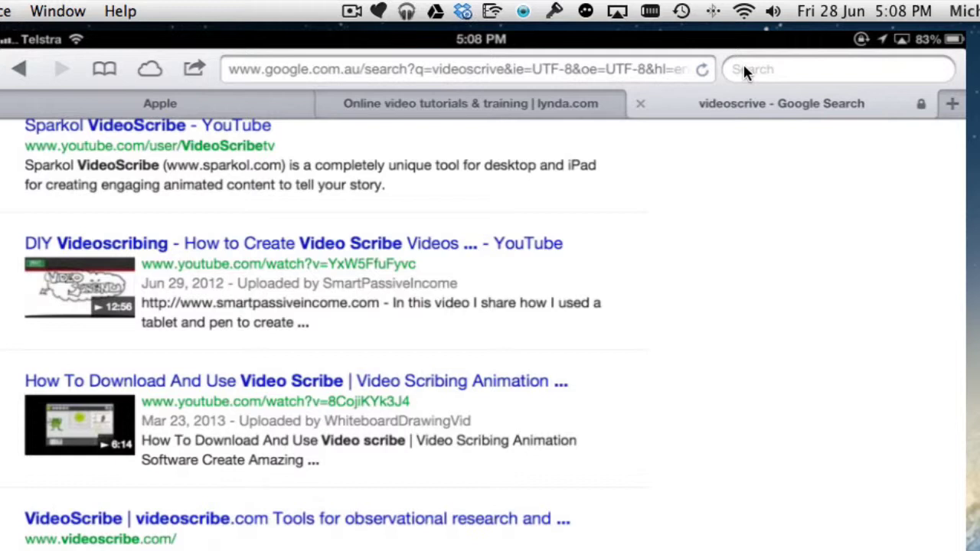
click(297, 519)
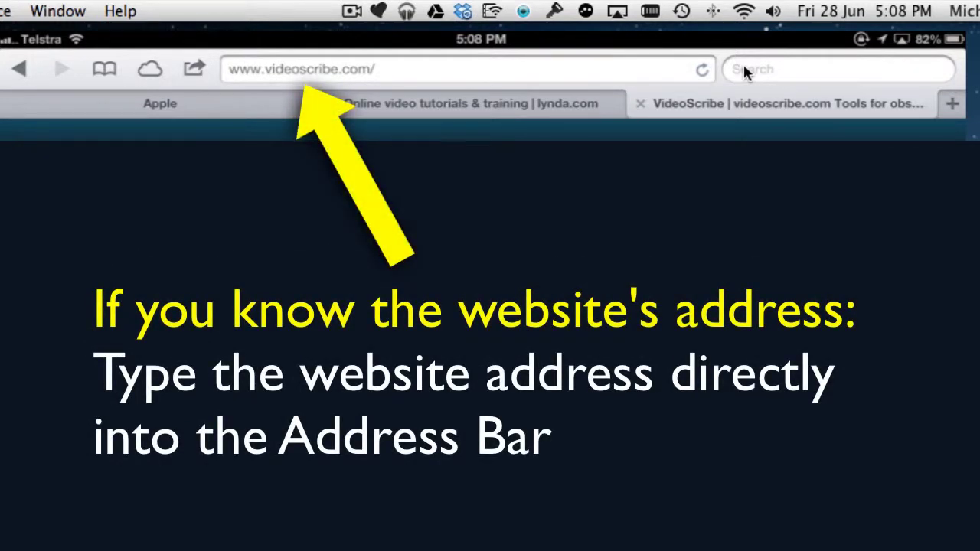
Replace the search text with 'technologyfueled.com' and run the Google search.
click(744, 67)
text(videoscrive)
key(BackSpace)
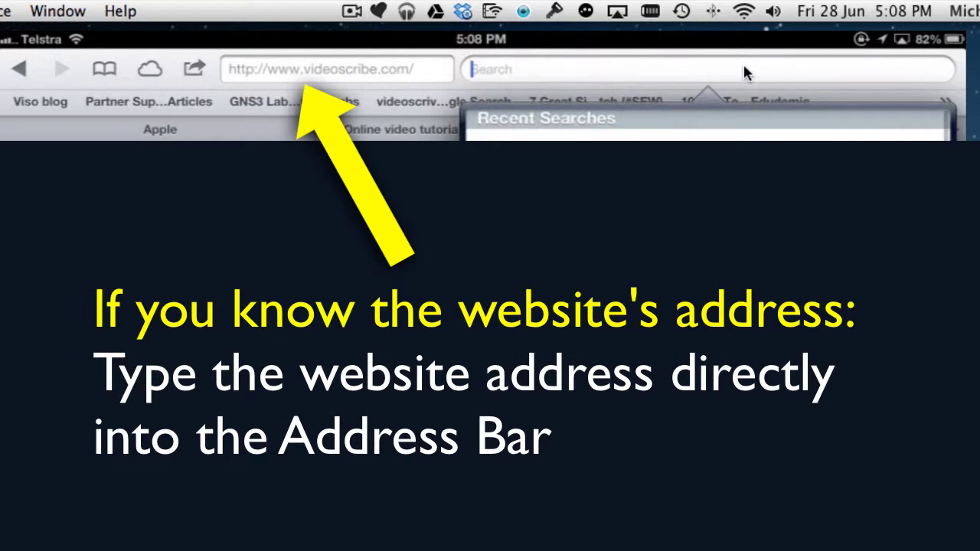
text(techn)
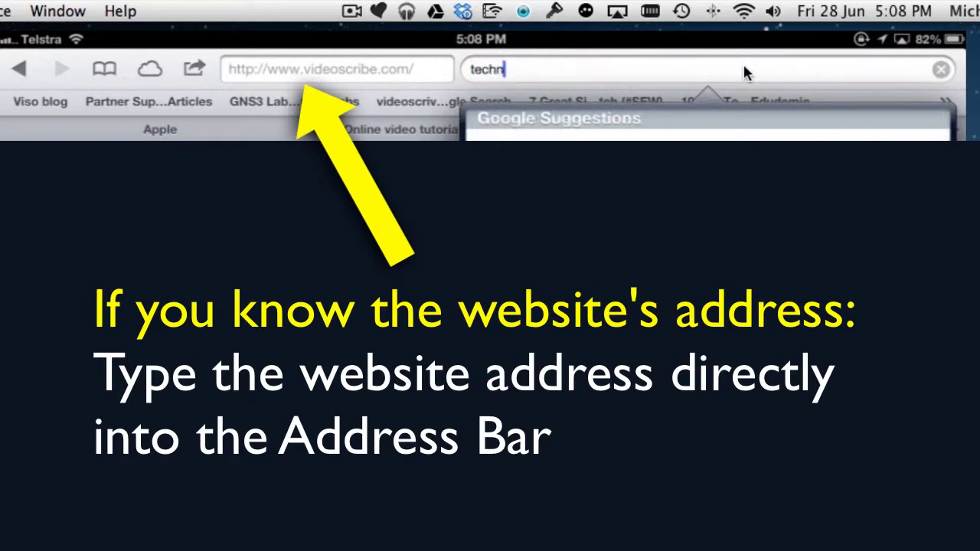
text(ologyfueled)
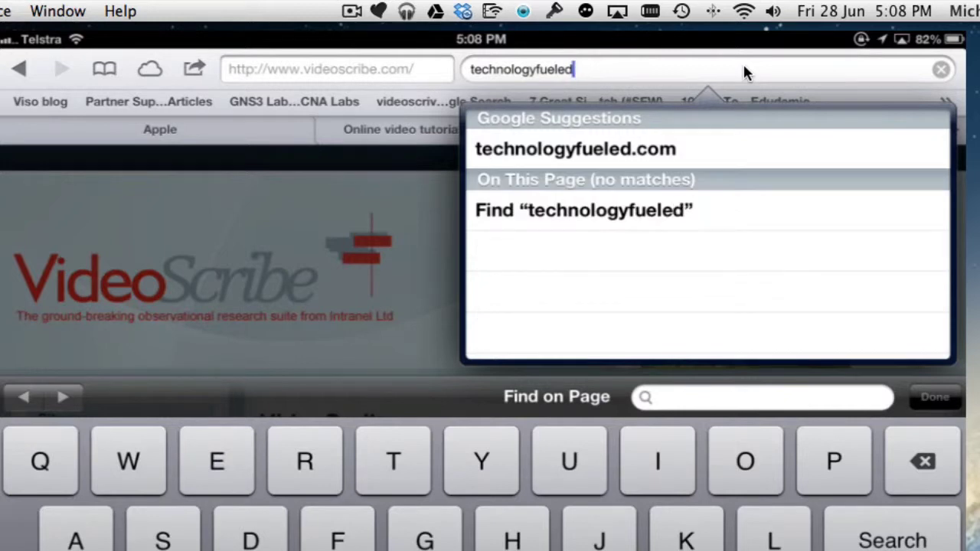
text(.com)
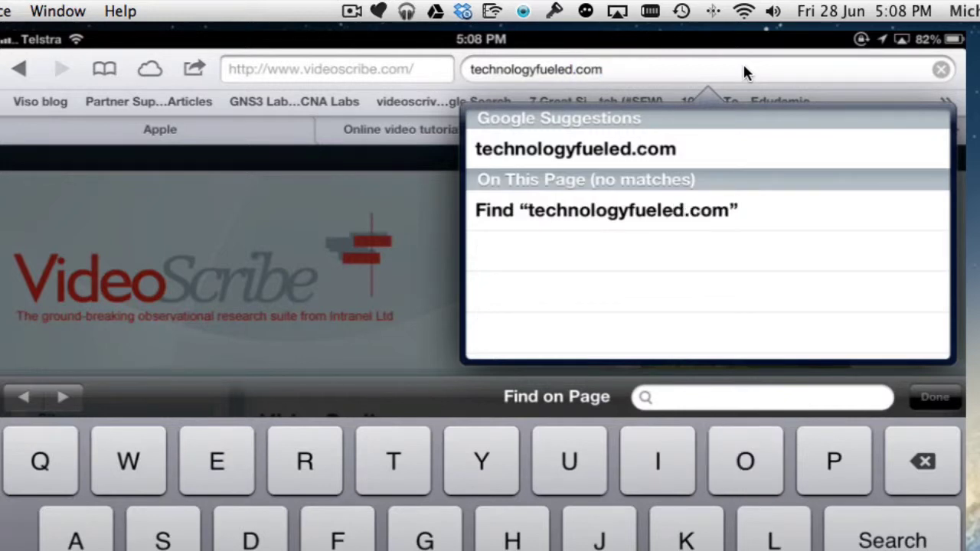
key(Return)
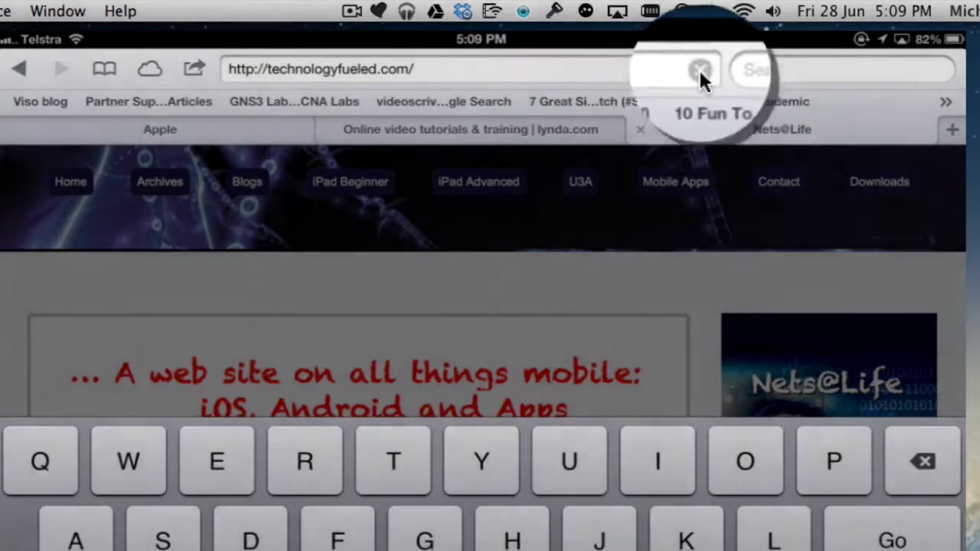
Replace the web address with 'technolog' and load the suggested Nets@Life page at technologyfueled.com.
click(700, 69)
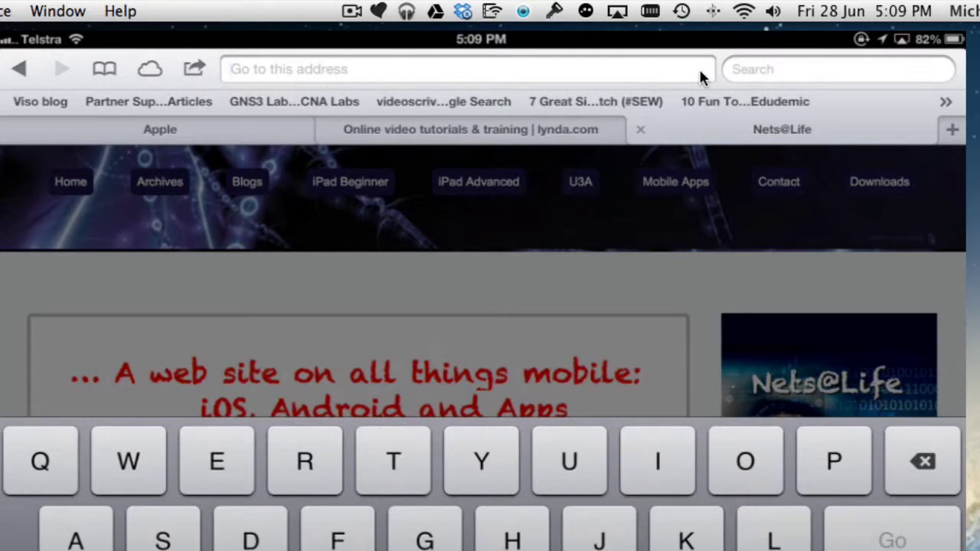
text(technlog)
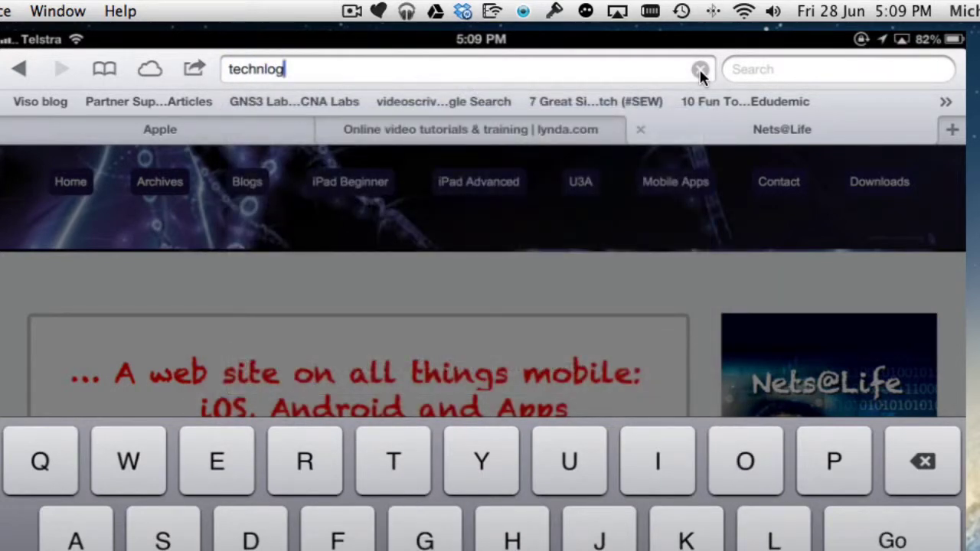
key(BackSpace)
key(BackSpace)
key(BackSpace)
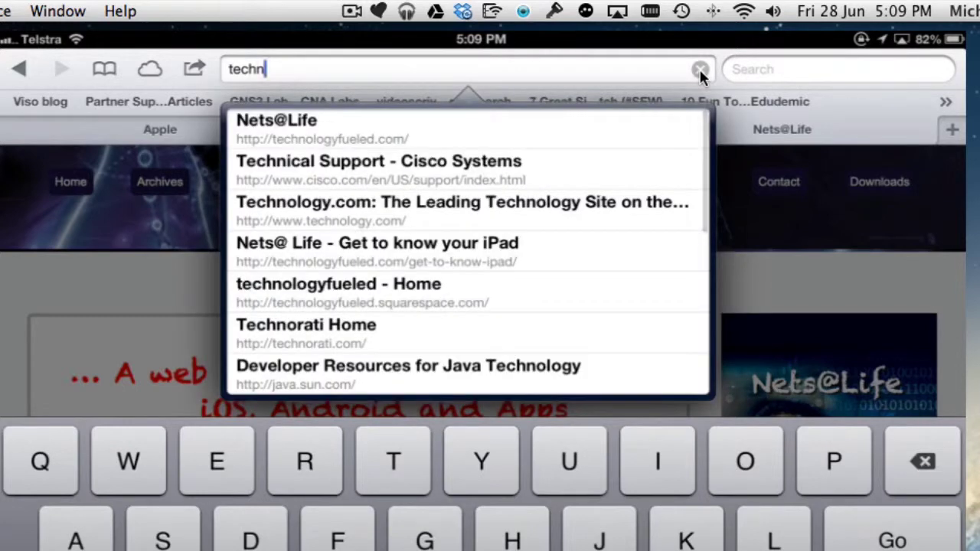
text(olog)
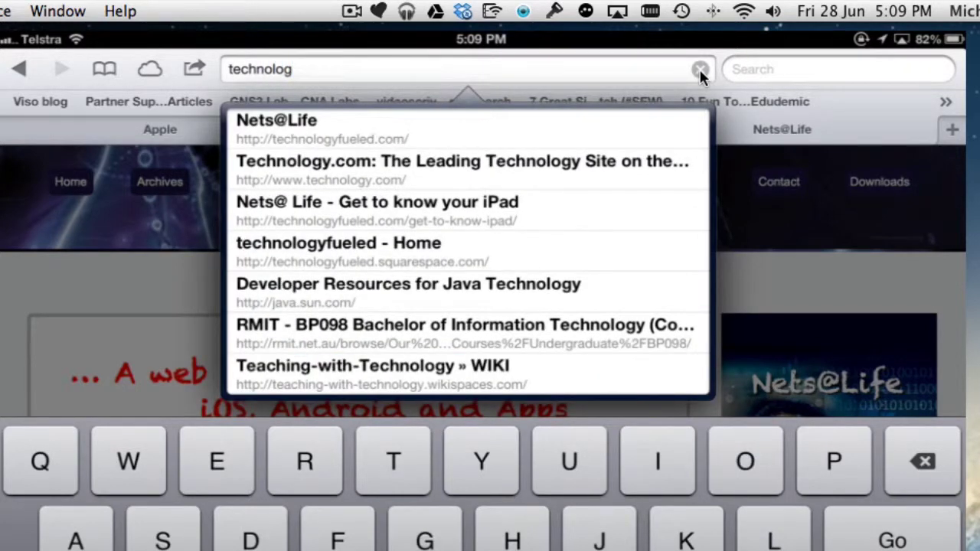
click(323, 127)
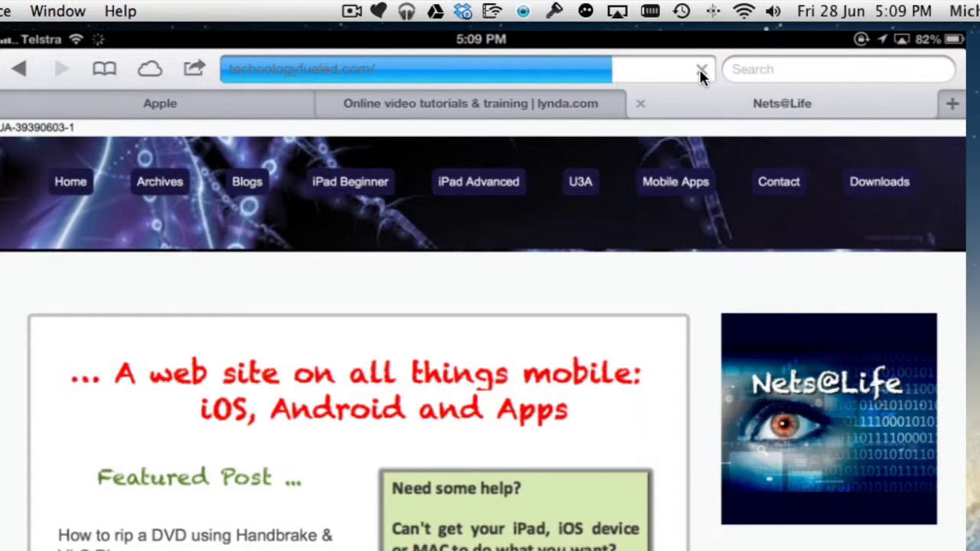